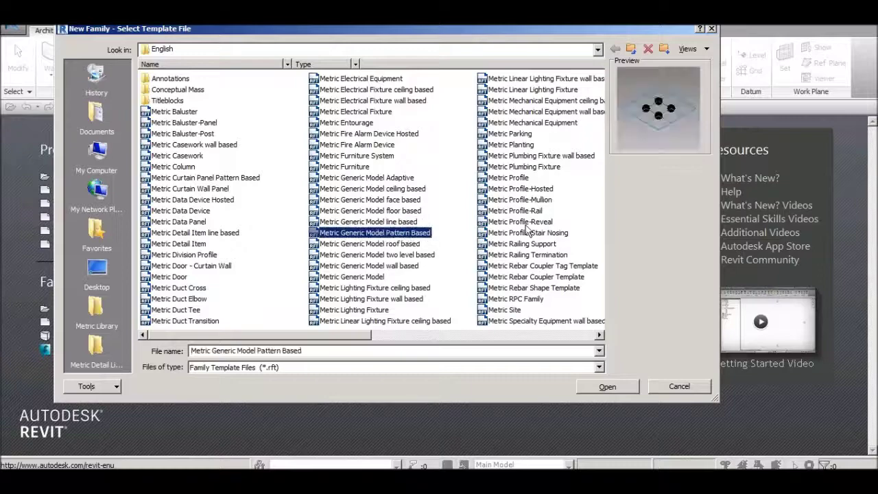
# Create a new family from the Metric Furniture template and switch the canvas view.
pyautogui.doubleClick(345, 166)
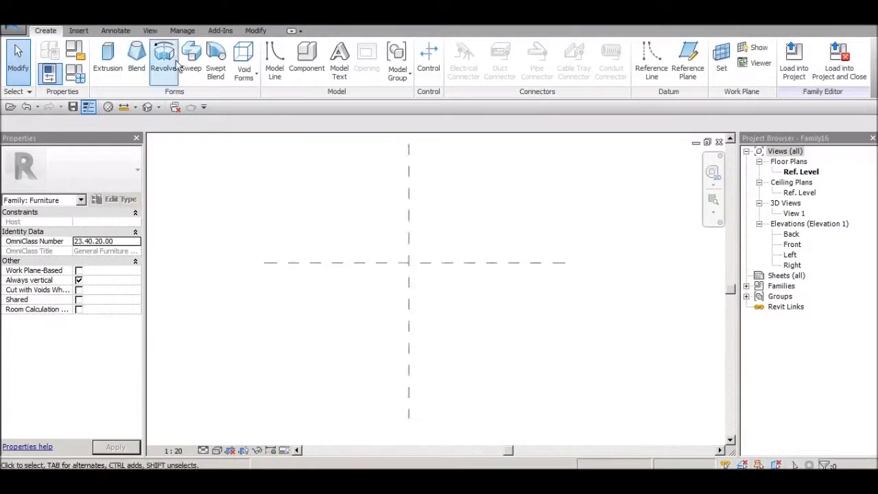
pyautogui.click(192, 63)
# Switch the canvas to the family's Front elevation view.
pyautogui.click(443, 371)
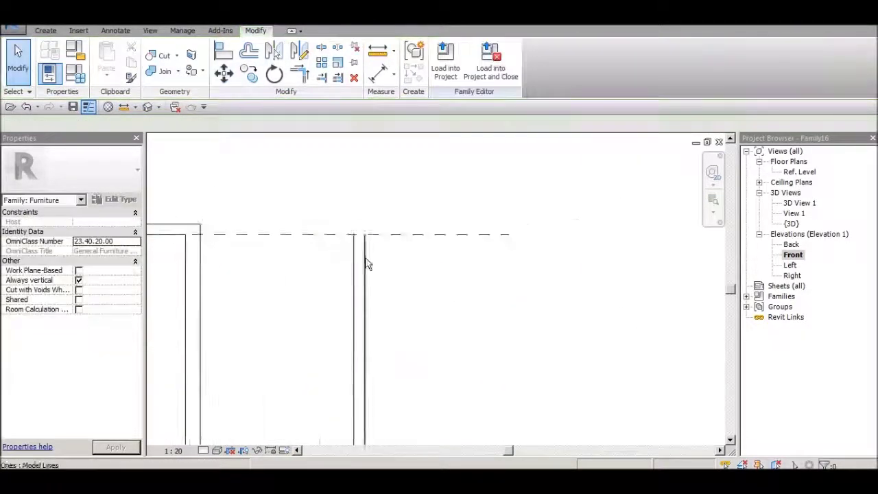
# Zoom the Front elevation toward the model lines at the 3000 floor-height plane.
pyautogui.scroll(-3, 527, 224)
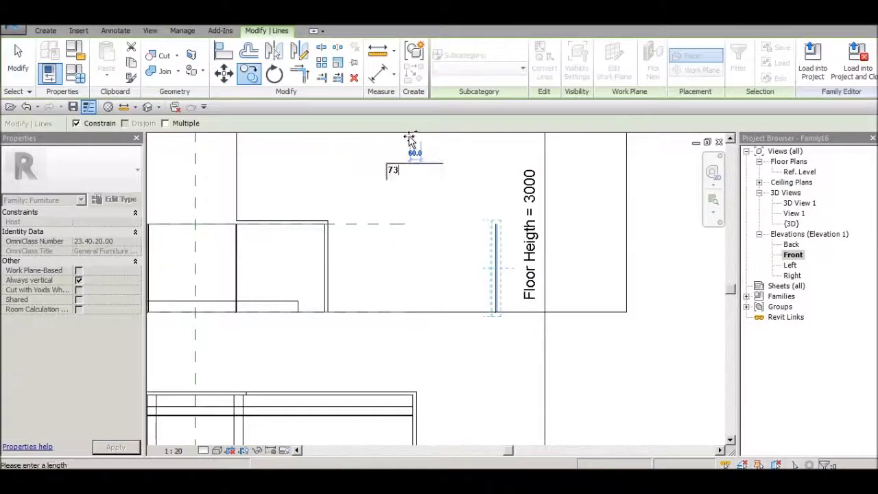